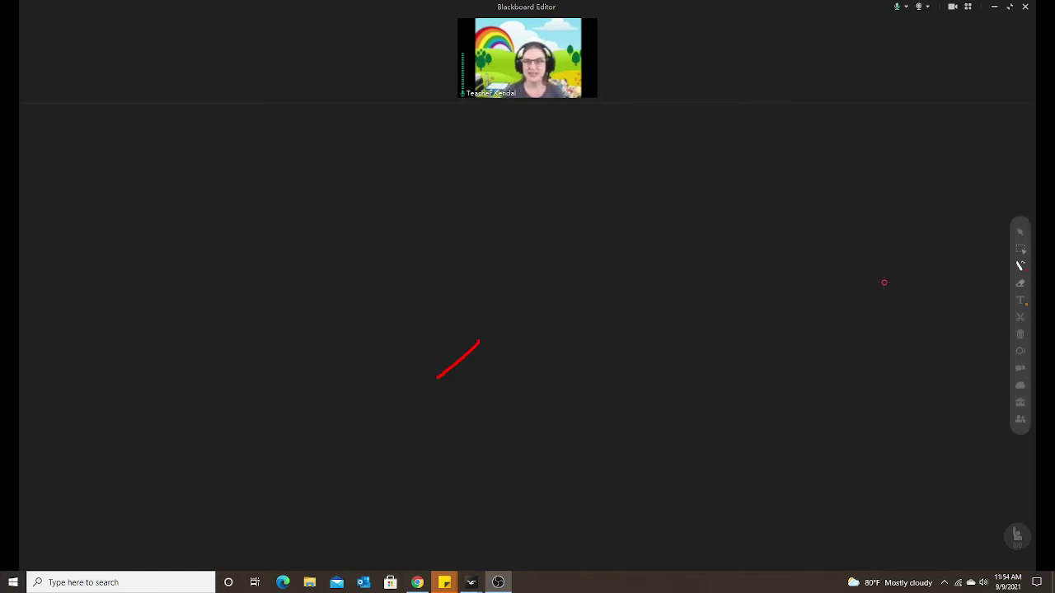
# Erase the red diagonal pen stroke from the blackboard with the second-largest eraser size
pyautogui.click(1020, 284)
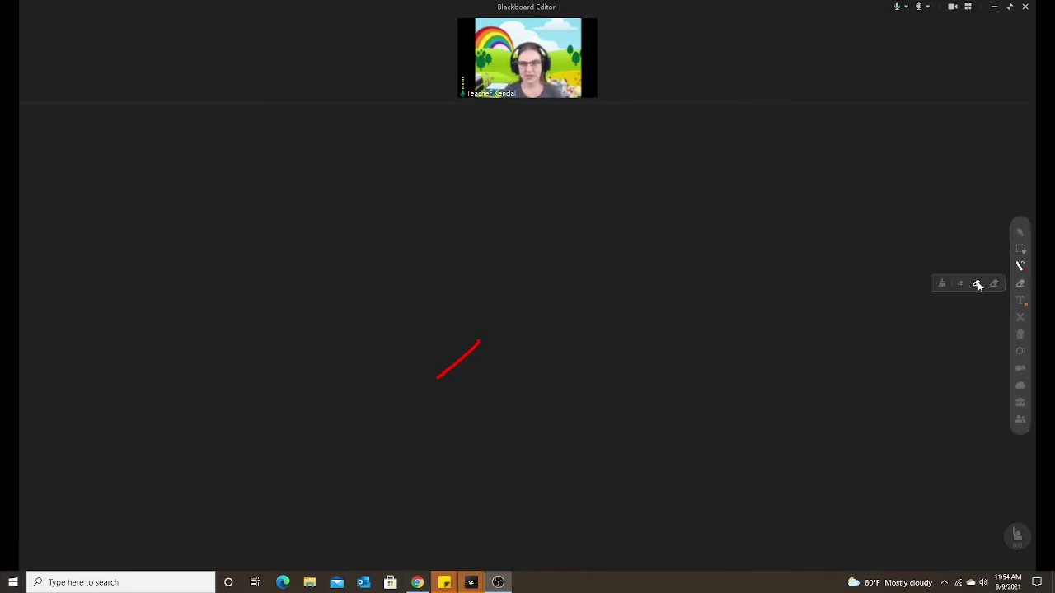
pyautogui.click(977, 282)
pyautogui.moveTo(513, 335); pyautogui.dragTo(497, 337)
pyautogui.click(1020, 284)
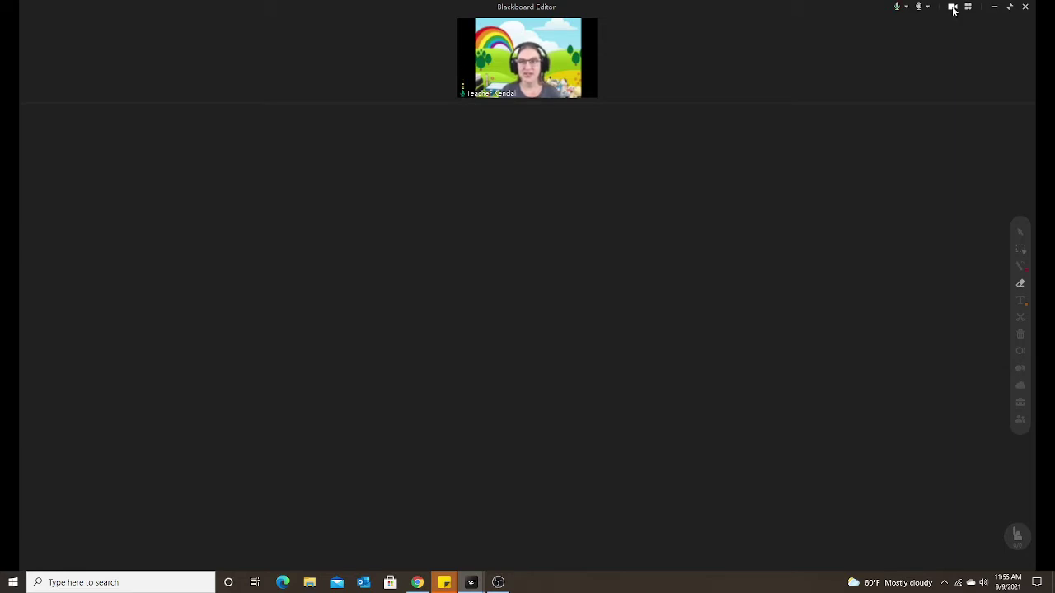
# Start a recording of the blackboard lesson and set its save type to All Files (*.*)
pyautogui.click(953, 8)
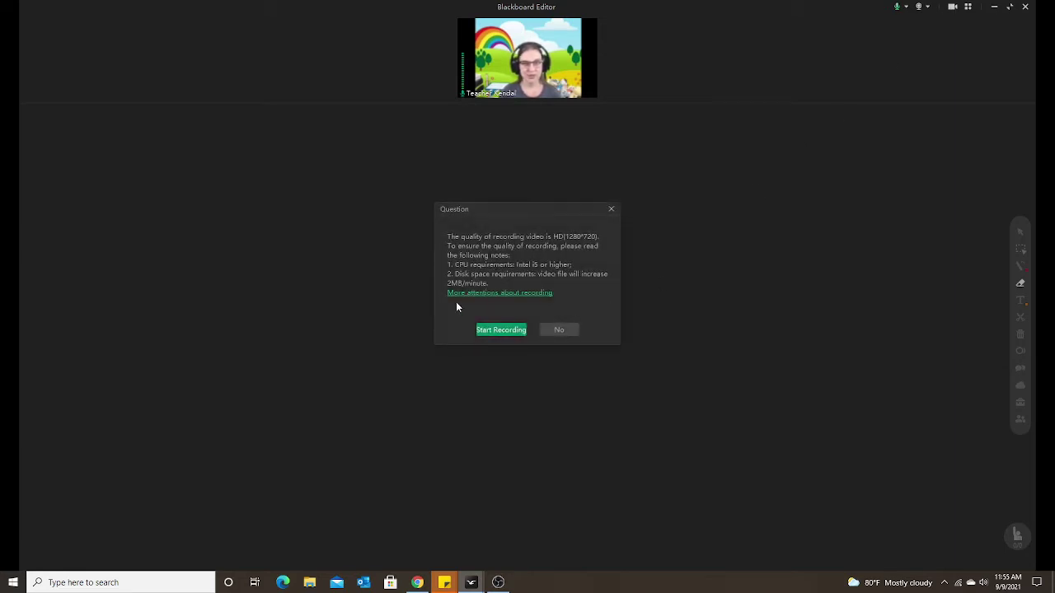
pyautogui.click(513, 332)
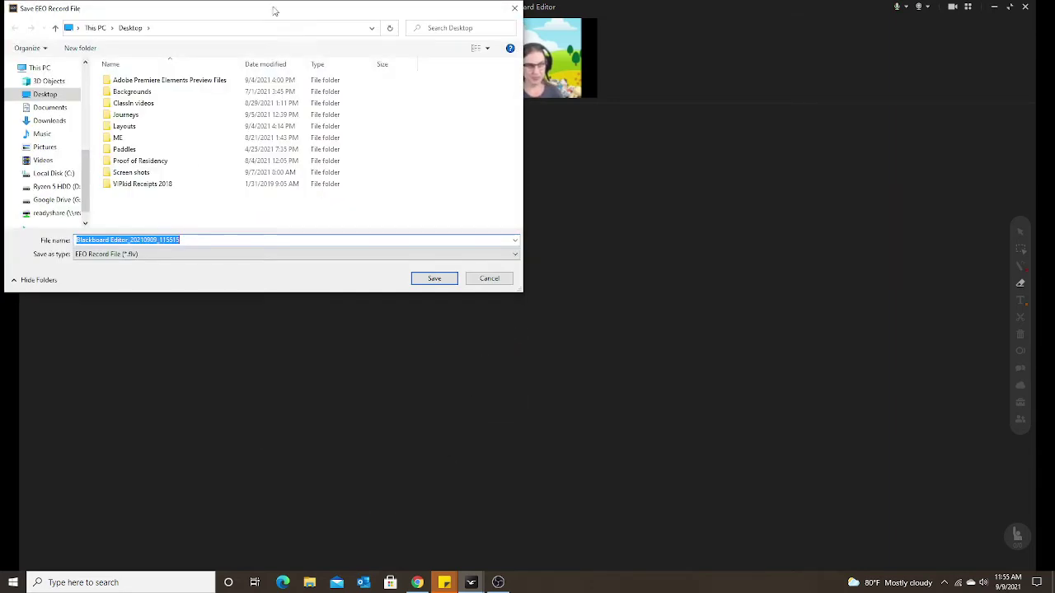
pyautogui.moveTo(290, 17); pyautogui.dragTo(717, 181)
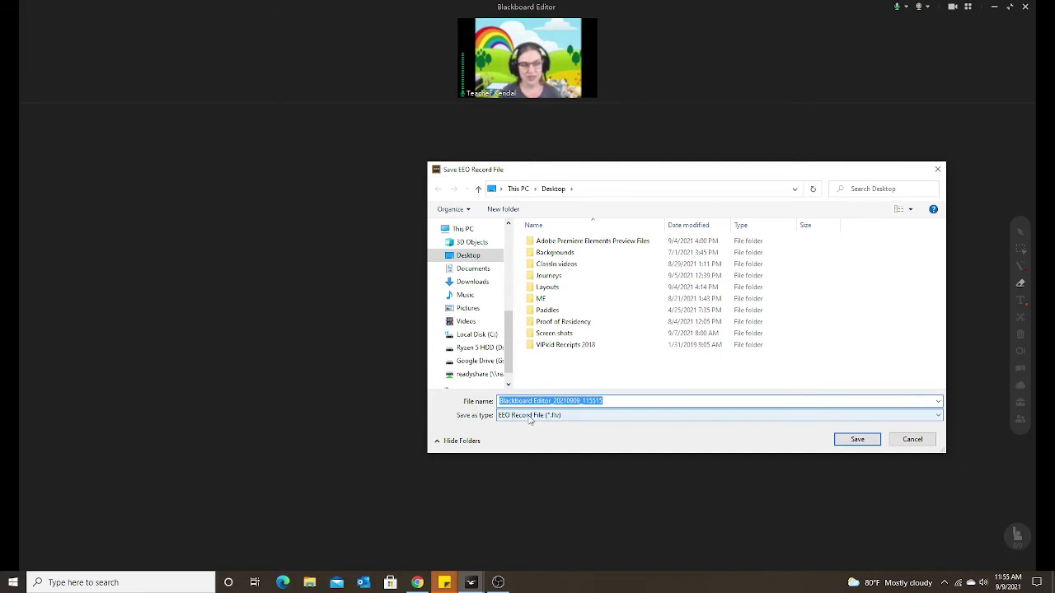
pyautogui.click(529, 417)
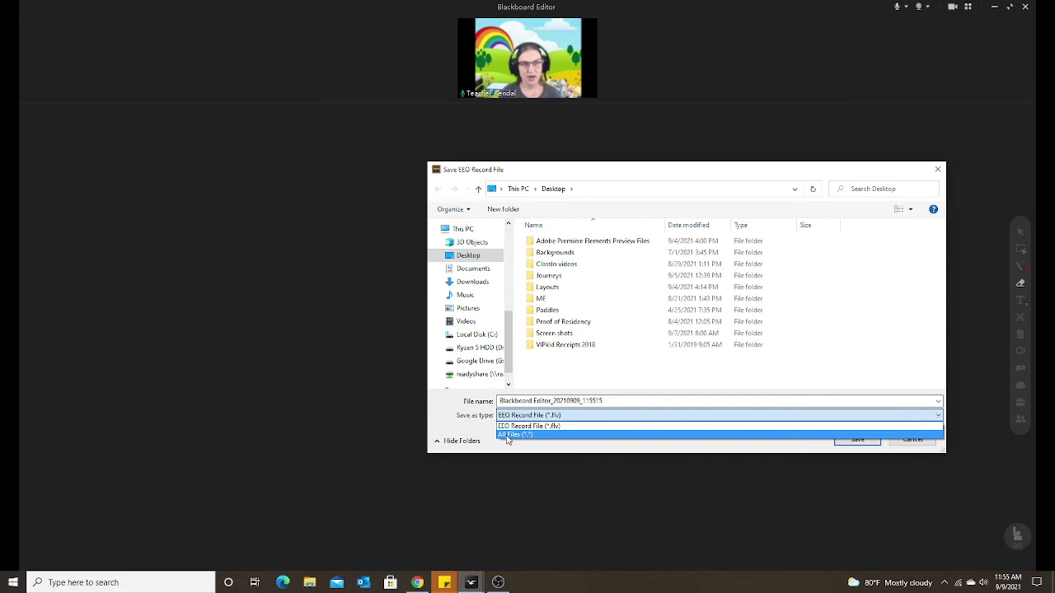
pyautogui.click(511, 436)
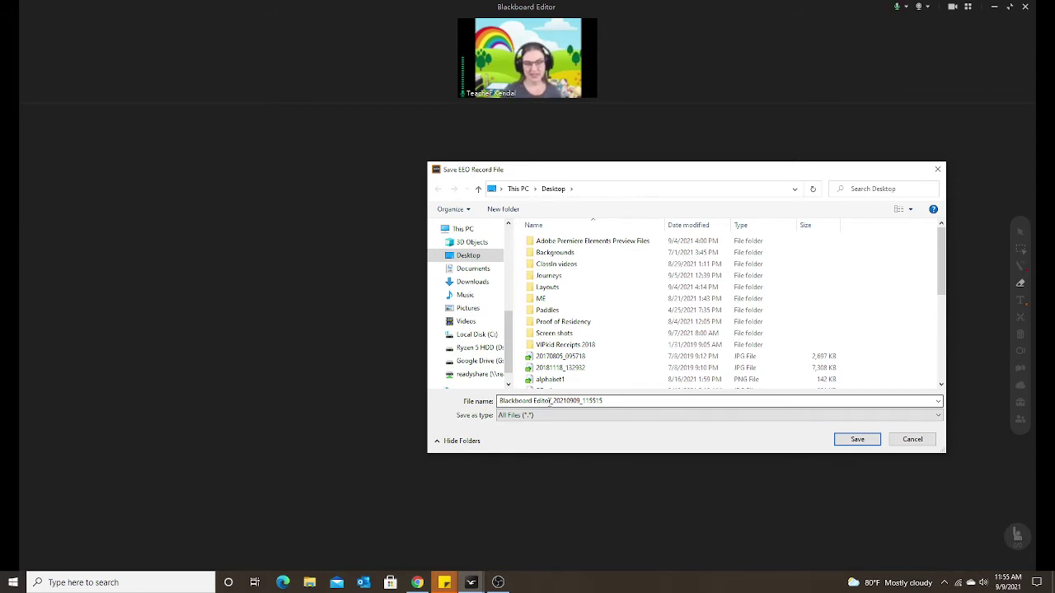
# Name the recording with the teacher's first name followed by "9-9.mp4" and save it to the Desktop
pyautogui.tripleClick(549, 401)
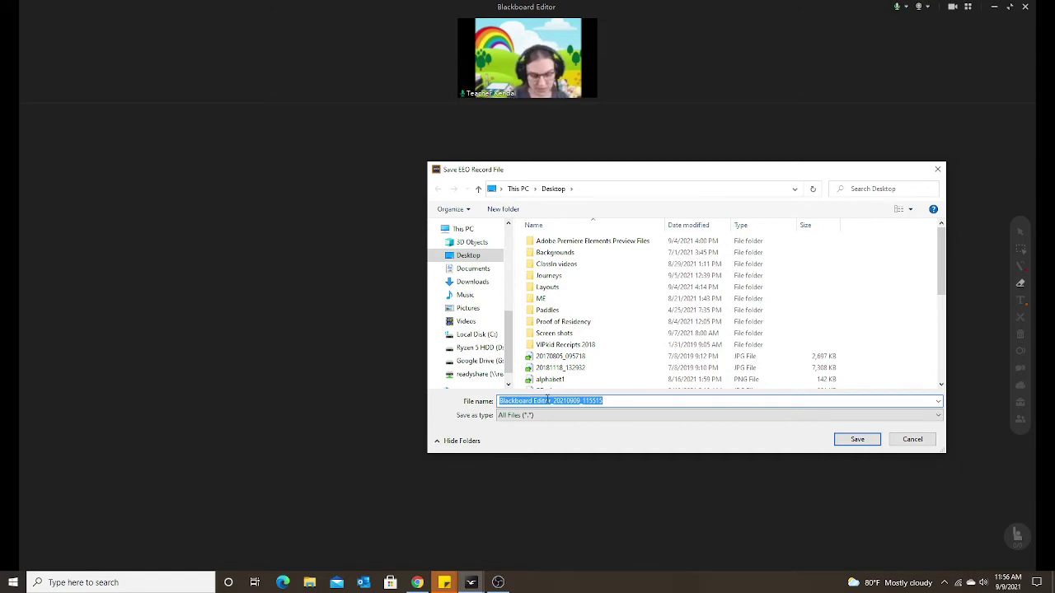
pyautogui.write('Kendall')
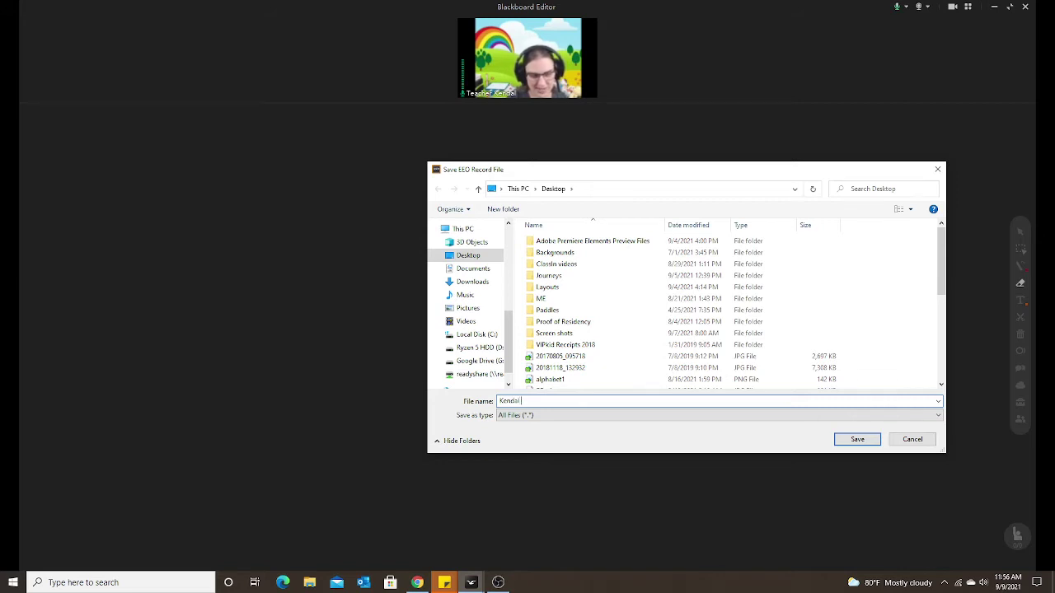
pyautogui.write(' 9- 9')
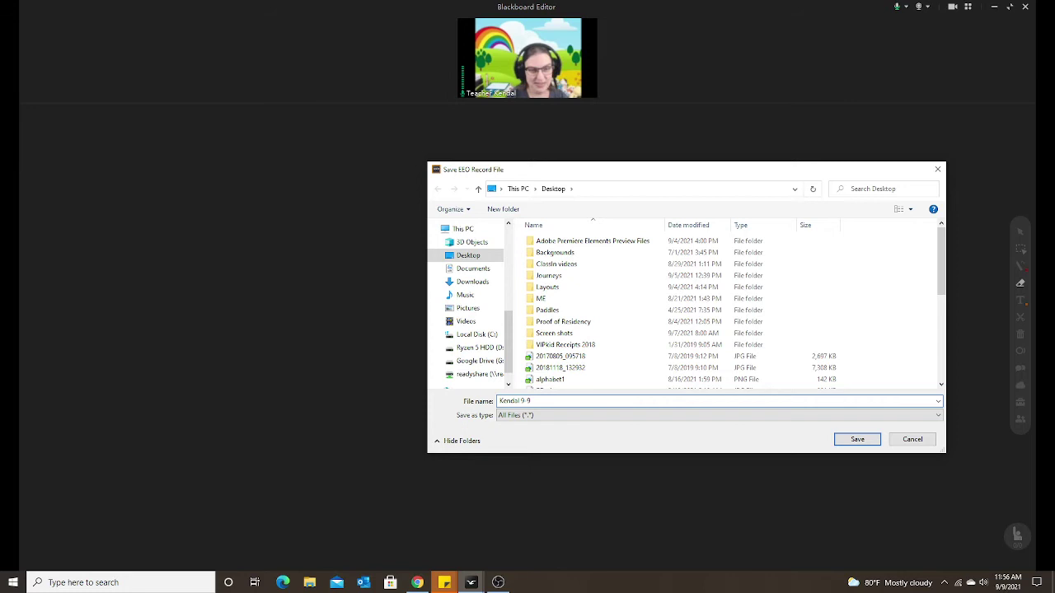
pyautogui.write('.')
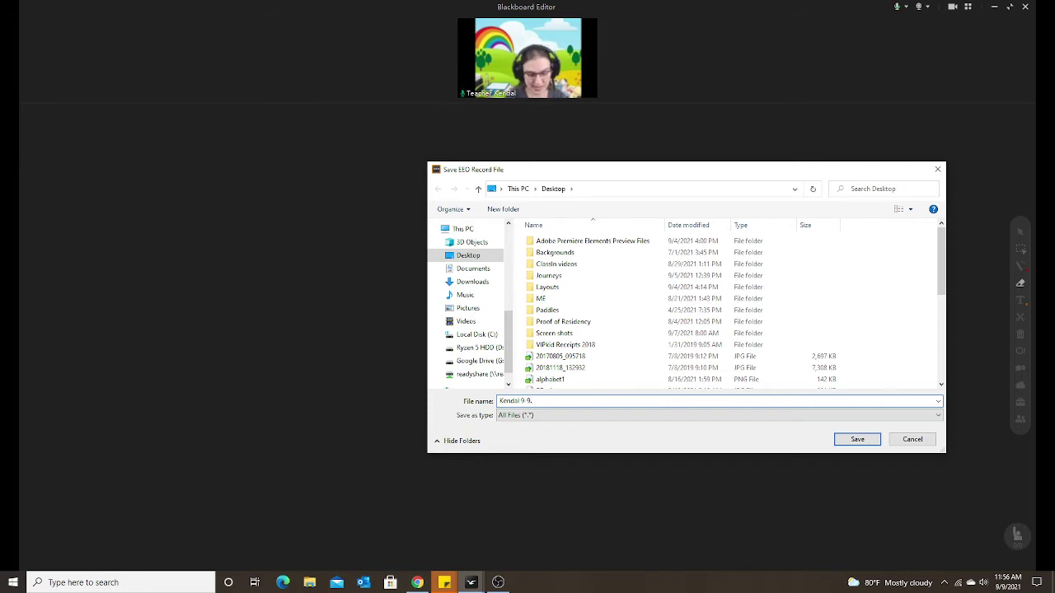
pyautogui.write('mp4')
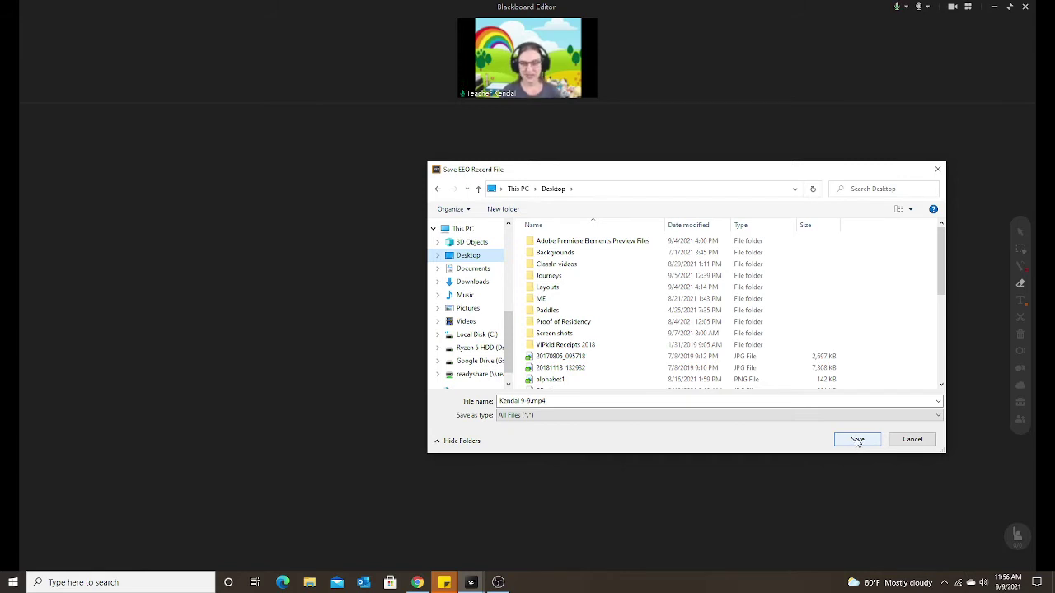
pyautogui.click(857, 440)
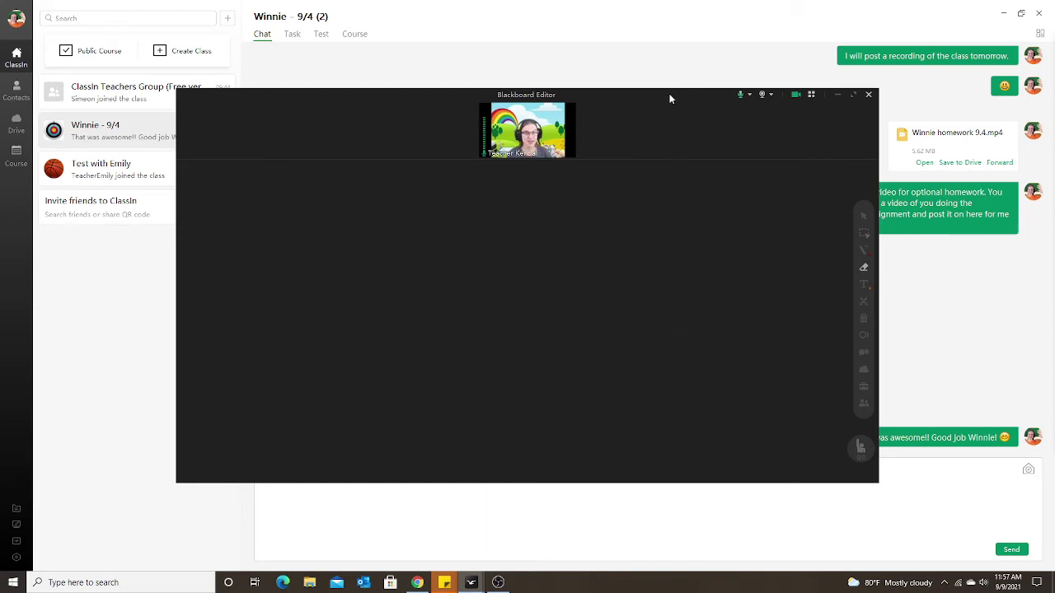
# Move the Blackboard Editor window aside and end the recording by closing the classroom
pyautogui.moveTo(665, 95); pyautogui.dragTo(841, 12)
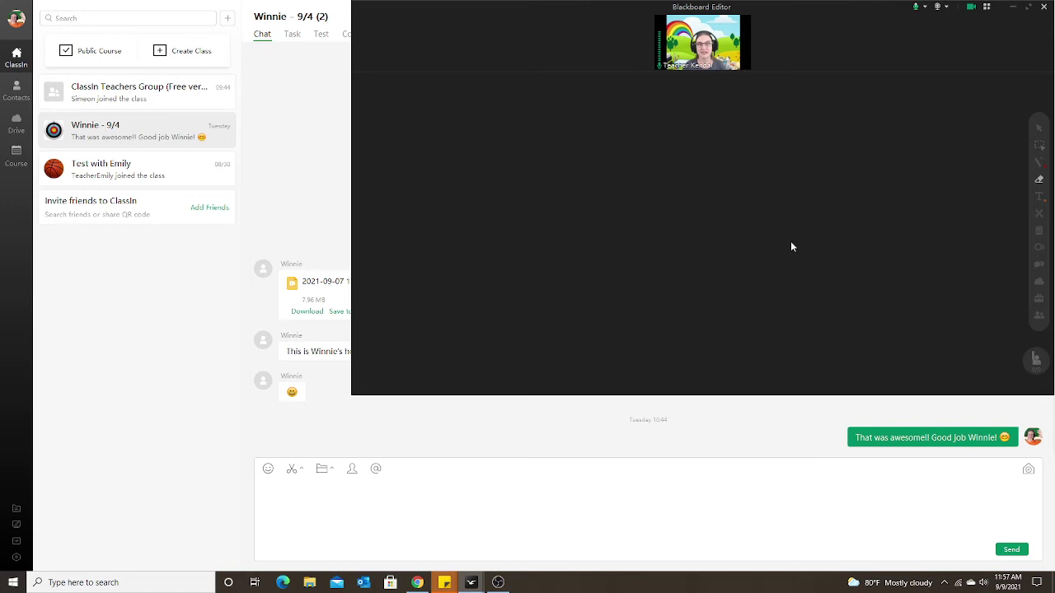
pyautogui.click(971, 8)
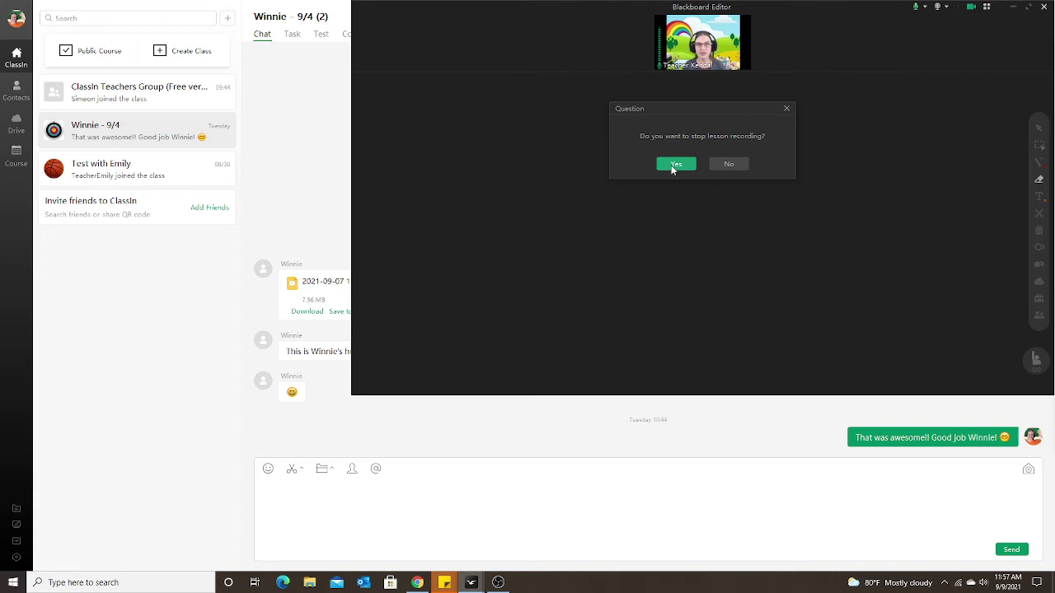
pyautogui.click(787, 109)
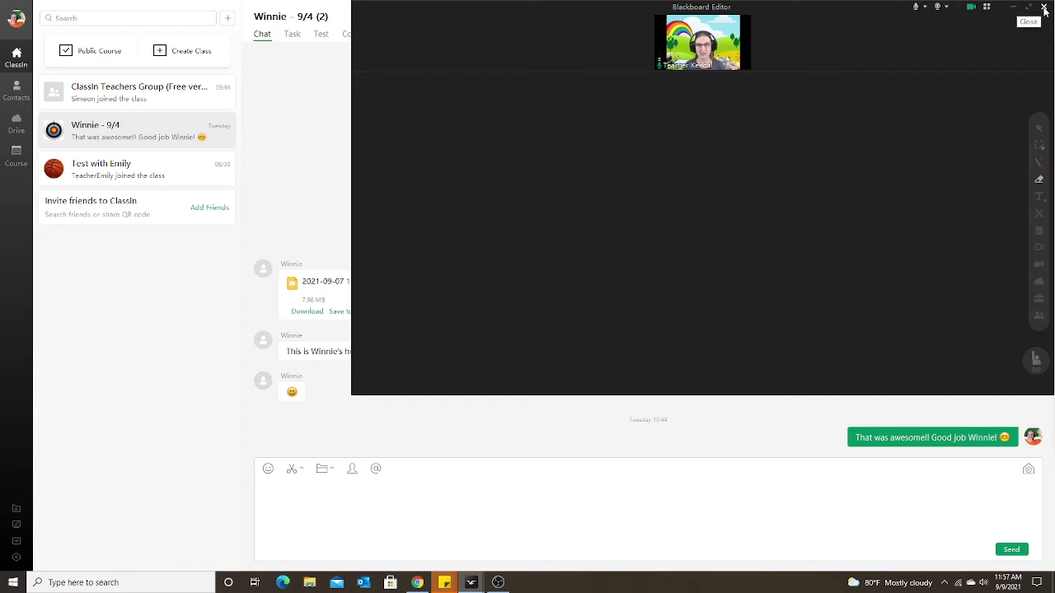
pyautogui.click(1043, 8)
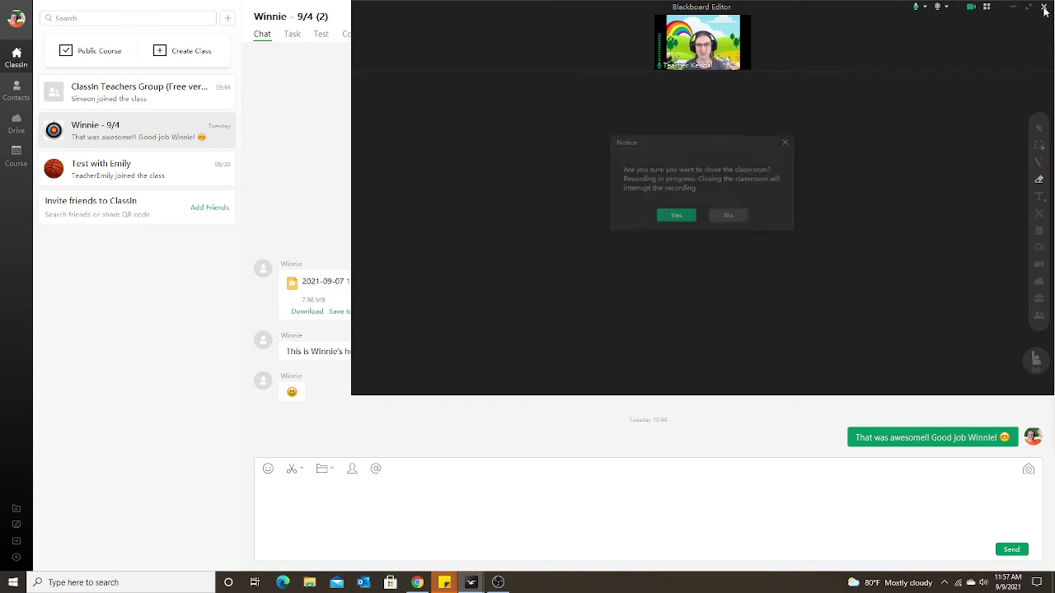
pyautogui.click(674, 216)
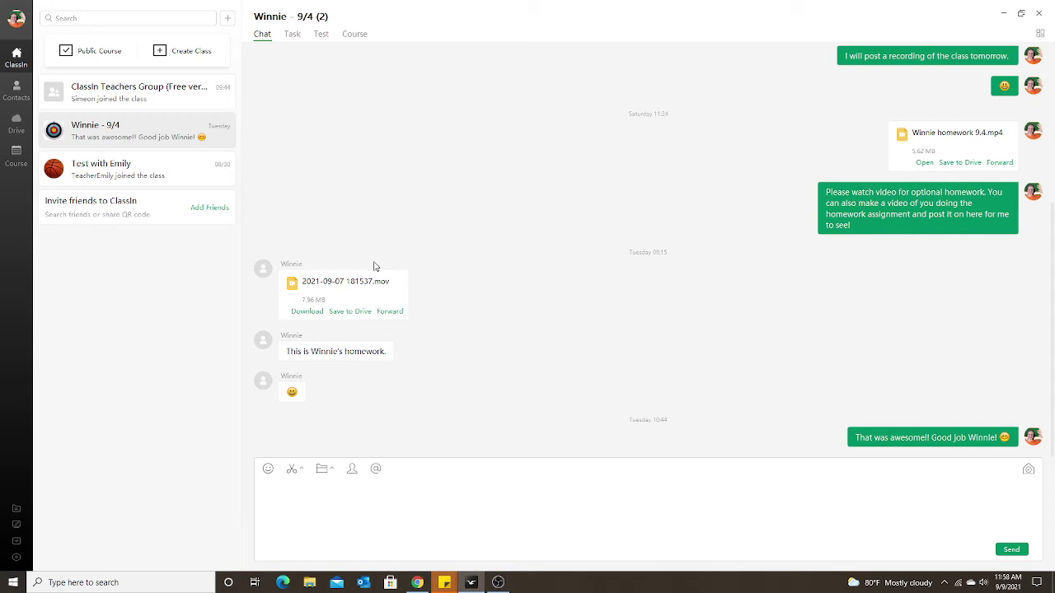
# Attach the local 9-9.mp4 recording from the Desktop to a message in the test class chat
pyautogui.click(137, 178)
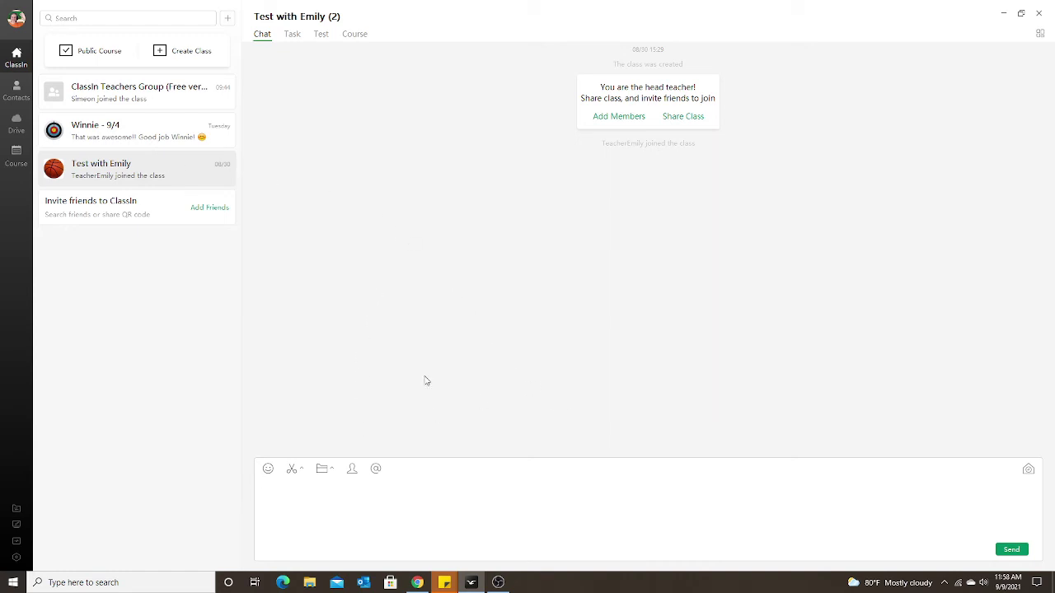
pyautogui.click(332, 473)
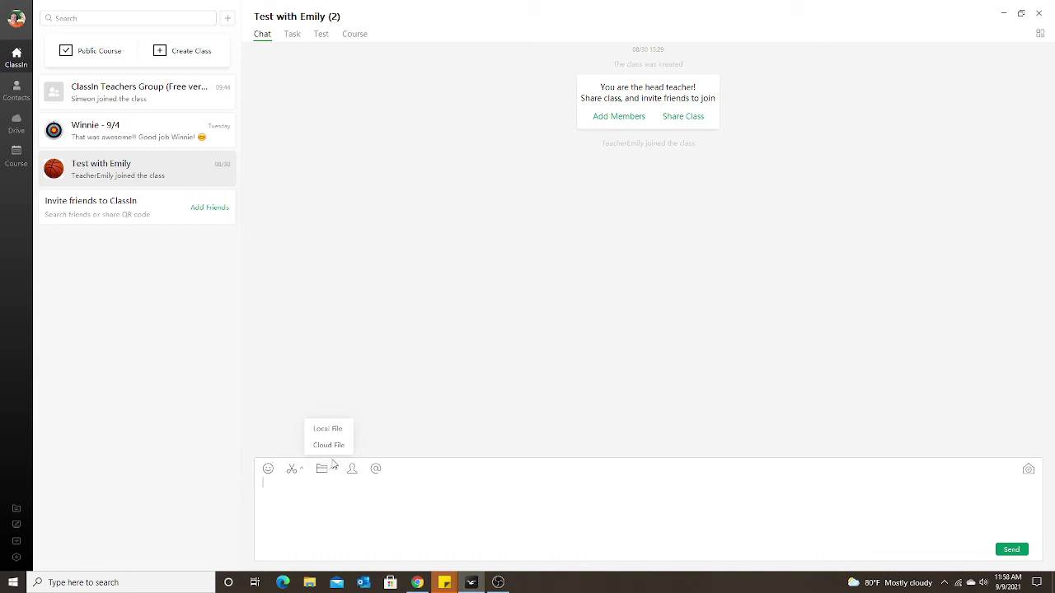
pyautogui.click(334, 432)
pyautogui.moveTo(344, 10); pyautogui.dragTo(681, 111)
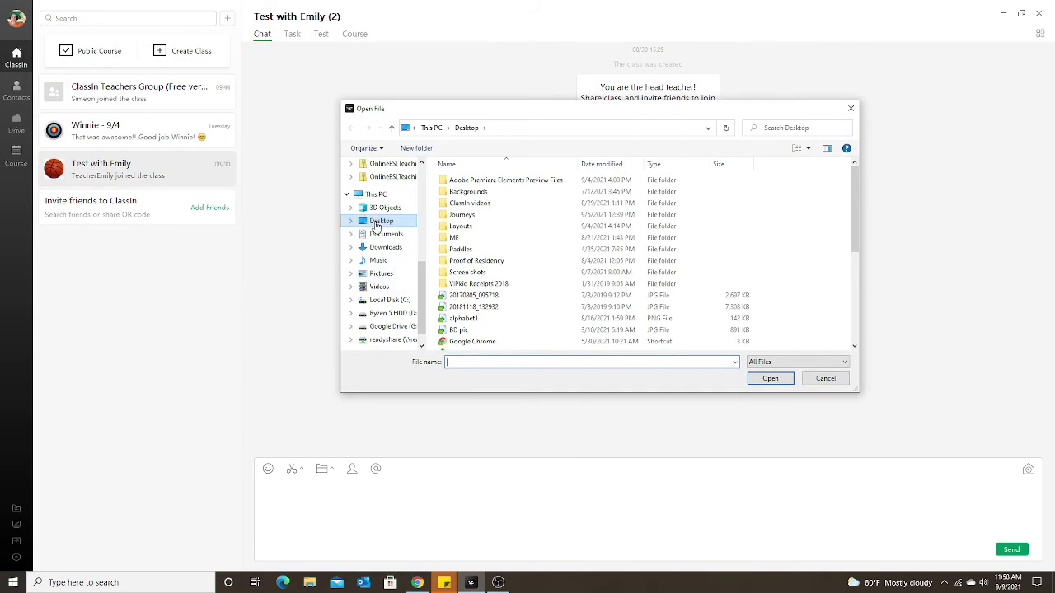
pyautogui.scroll(-5, 560, 303)
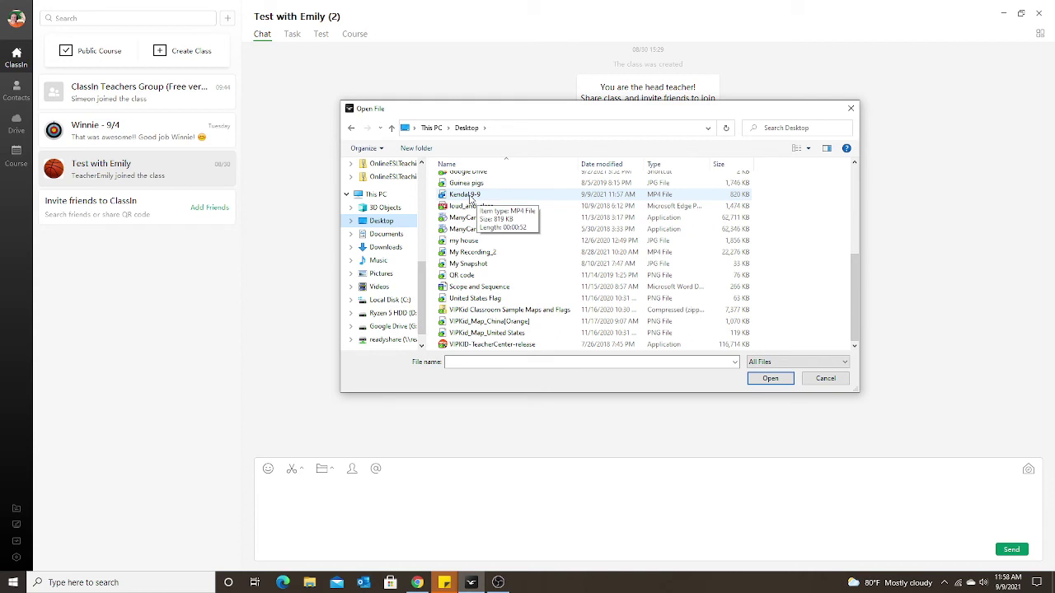
pyautogui.doubleClick(467, 194)
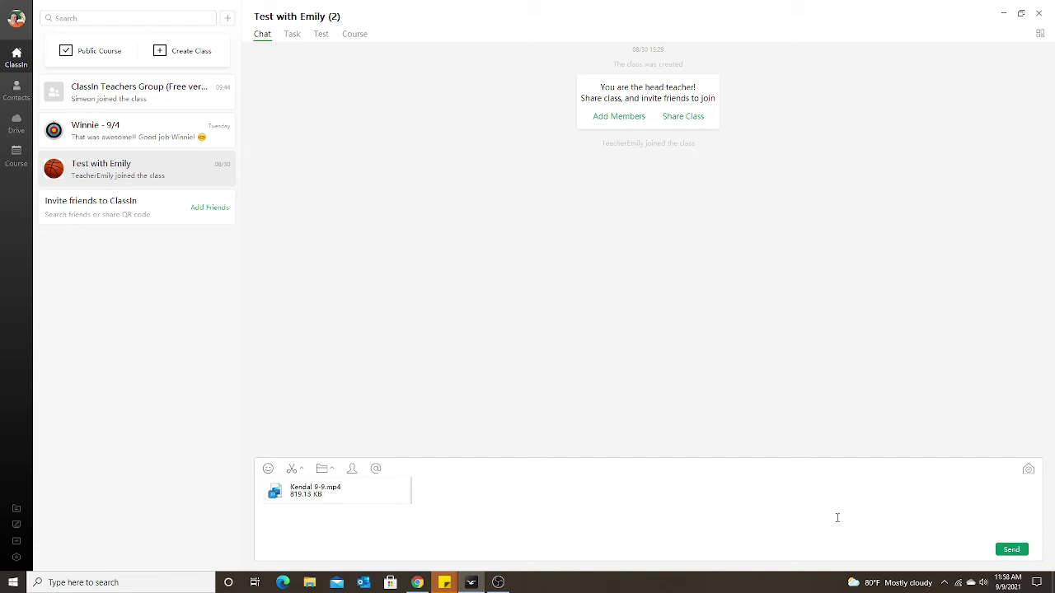
# Send the attached 9-9.mp4 recording to the class chat, play the posted video briefly and close the player
pyautogui.click(335, 471)
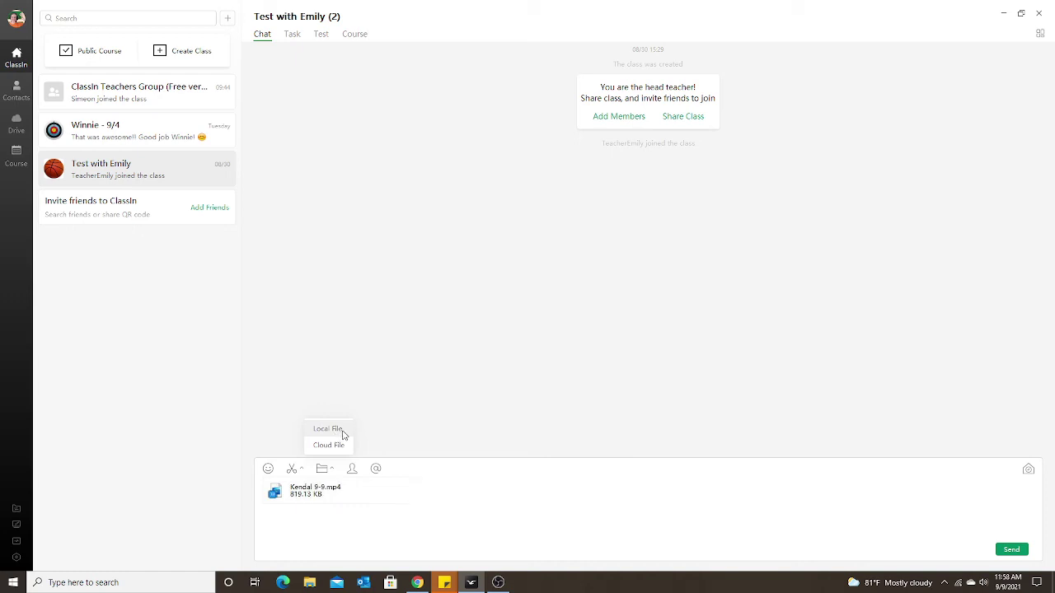
pyautogui.click(333, 501)
pyautogui.click(1010, 549)
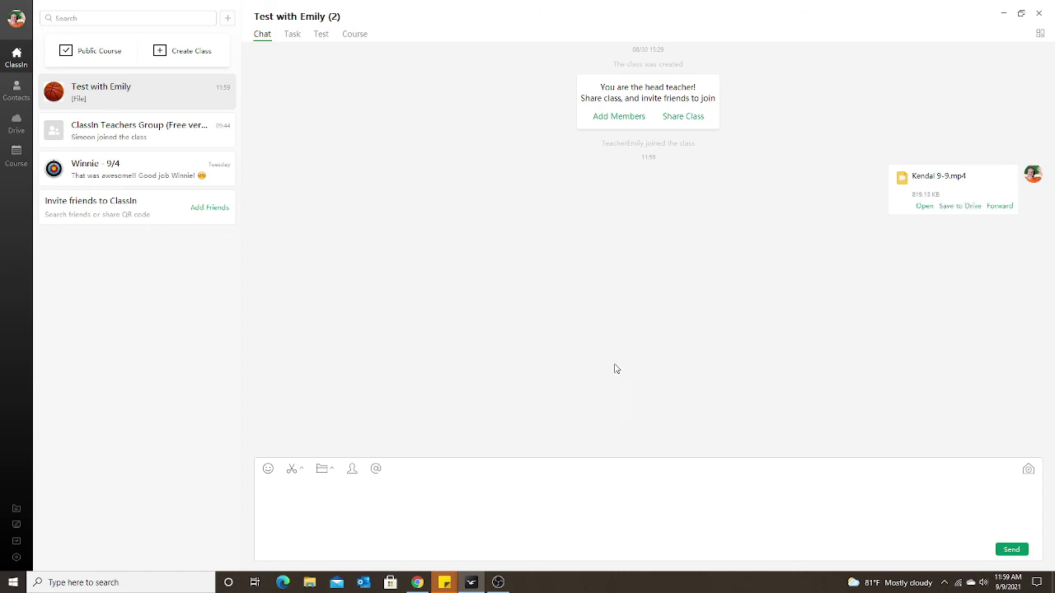
pyautogui.click(926, 208)
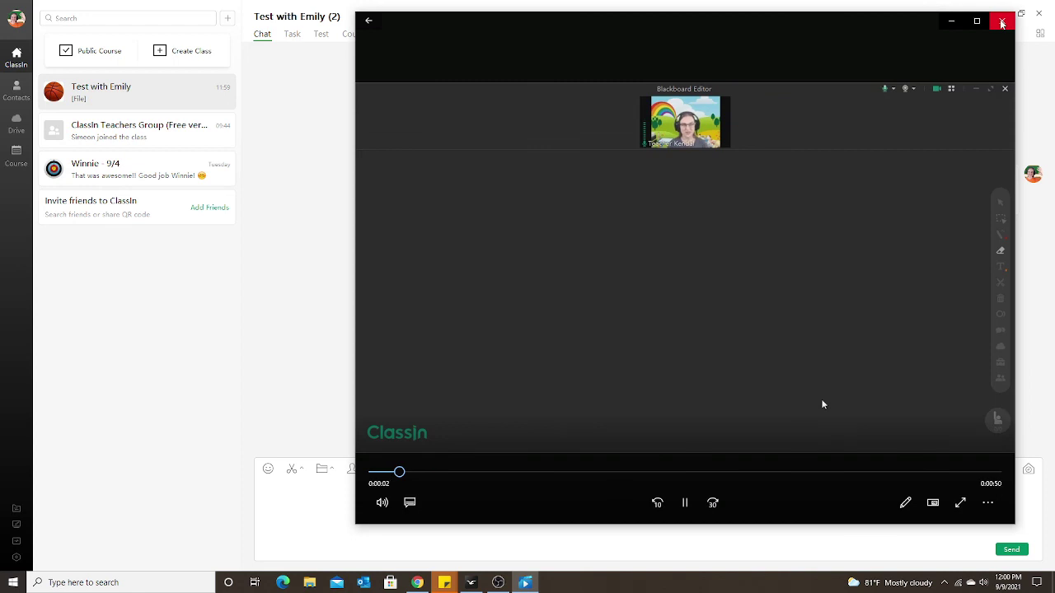
pyautogui.click(1002, 23)
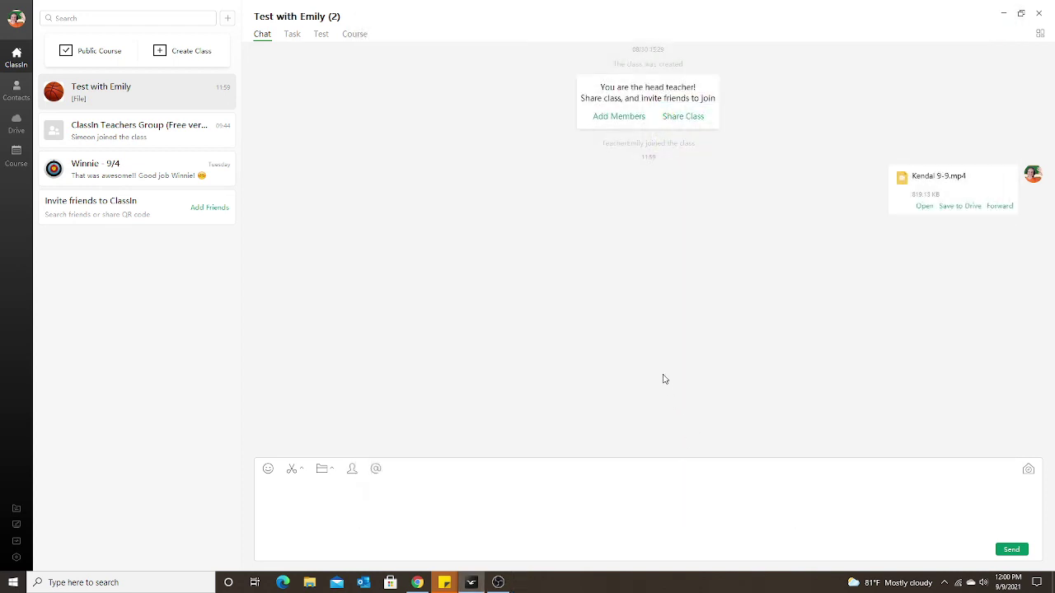